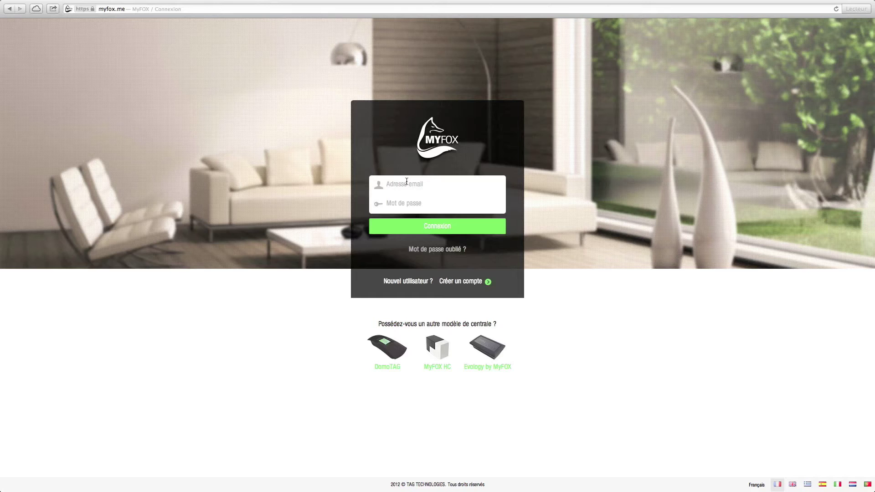
Log in to MyFOX with the account e-mail and password
left_click(408, 202)
type("***********")
left_click(431, 234)
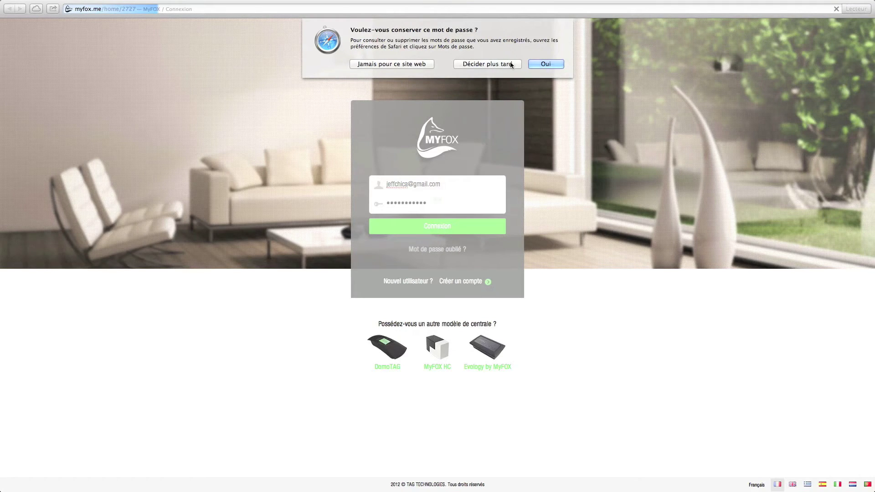
Decline saving the password, then start a new scenario from Mes scénarios
left_click(424, 66)
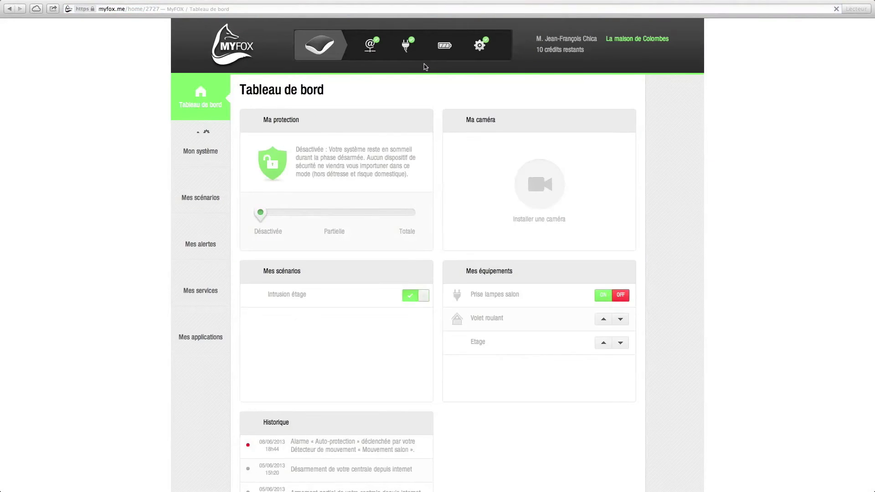
left_click(206, 191)
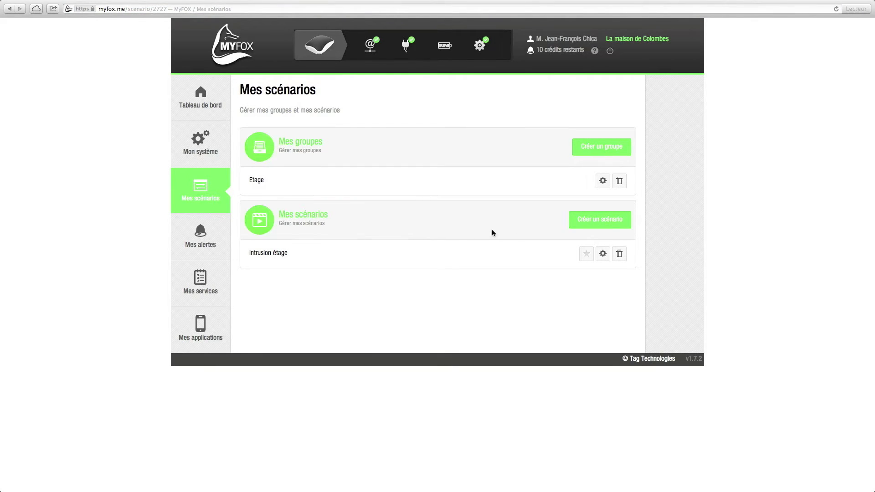
left_click(593, 221)
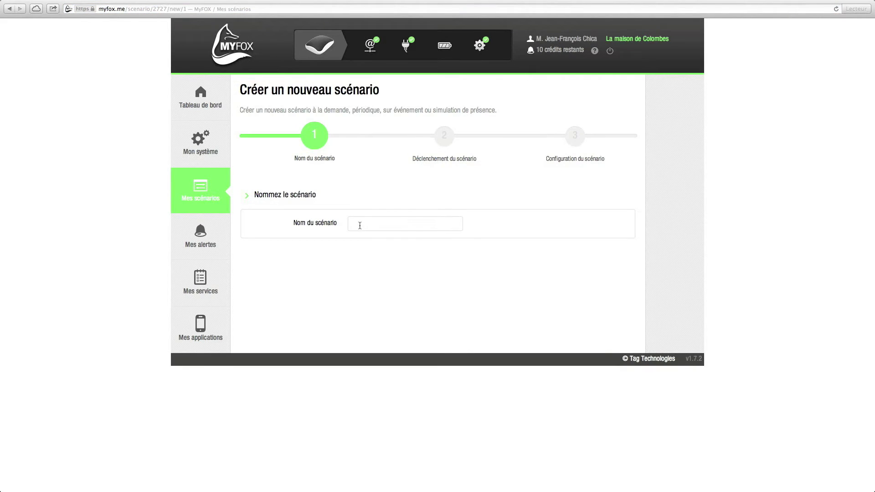
Name the scenario 'Maison habitée' and choose the Simulation de présence trigger
type("Maison h")
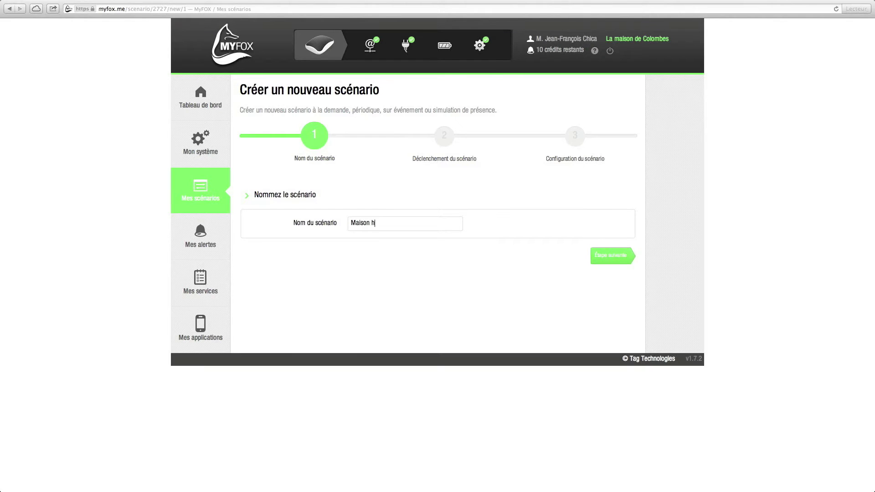
type("abitée")
left_click(616, 258)
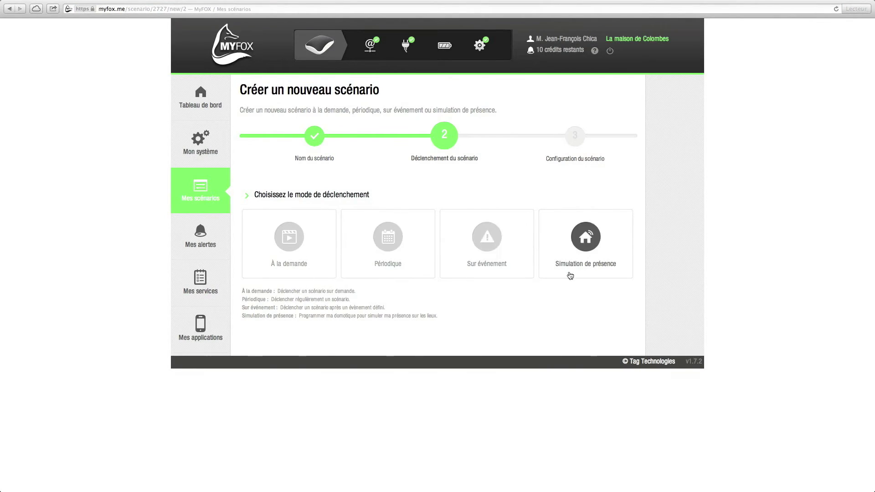
left_click(591, 236)
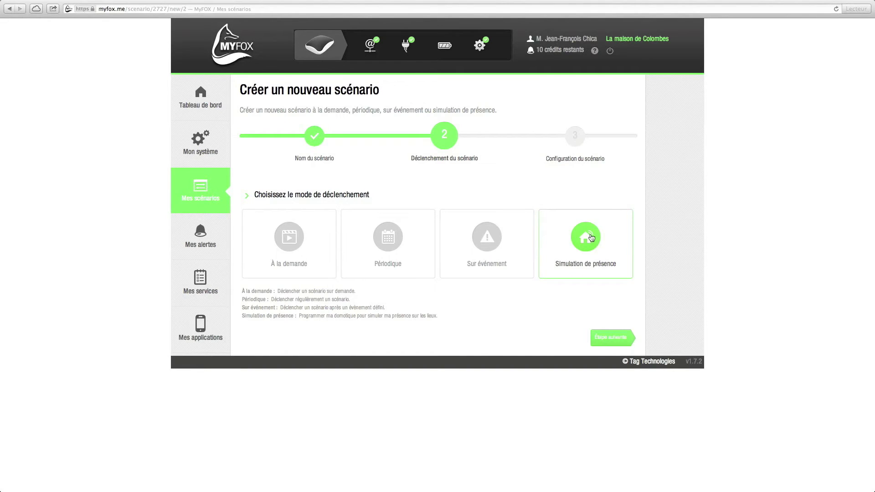
left_click(614, 338)
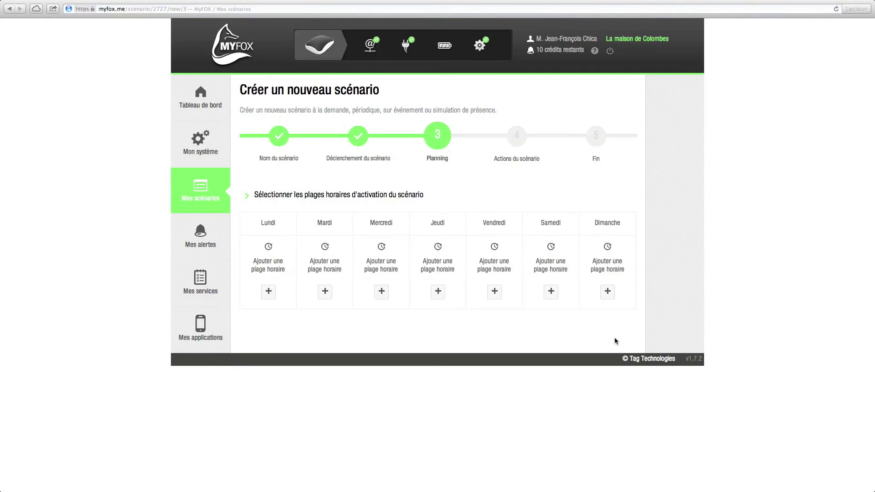
Add an 18:00–21:00 time slot for Lundi
left_click(268, 291)
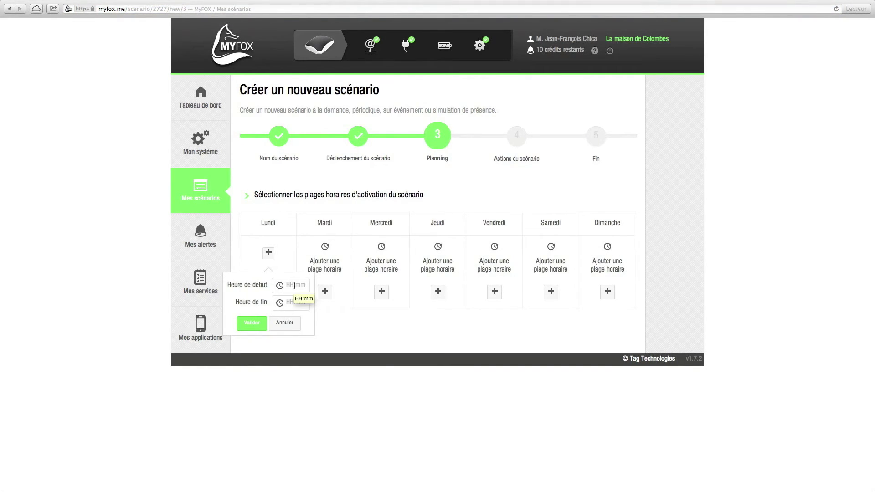
type("18:00")
left_click(294, 302)
type("21:00")
left_click(255, 321)
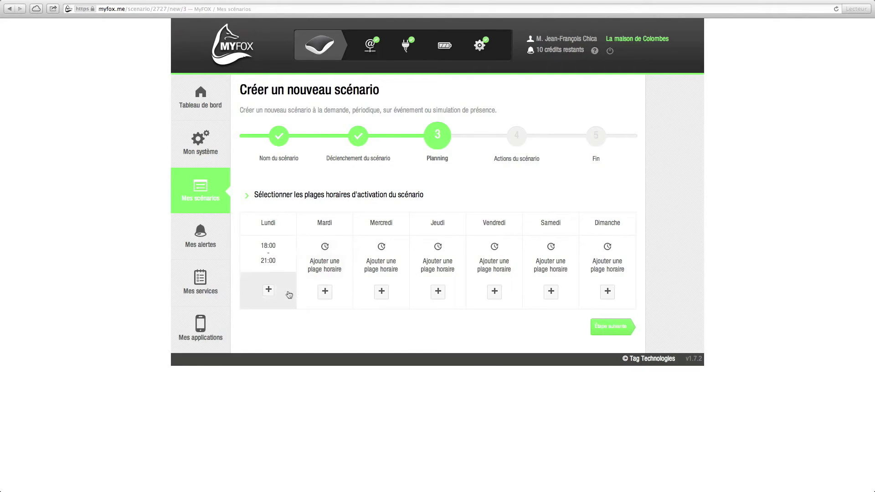
Add a second Lundi time slot from 06:00 to 09:00
left_click(274, 294)
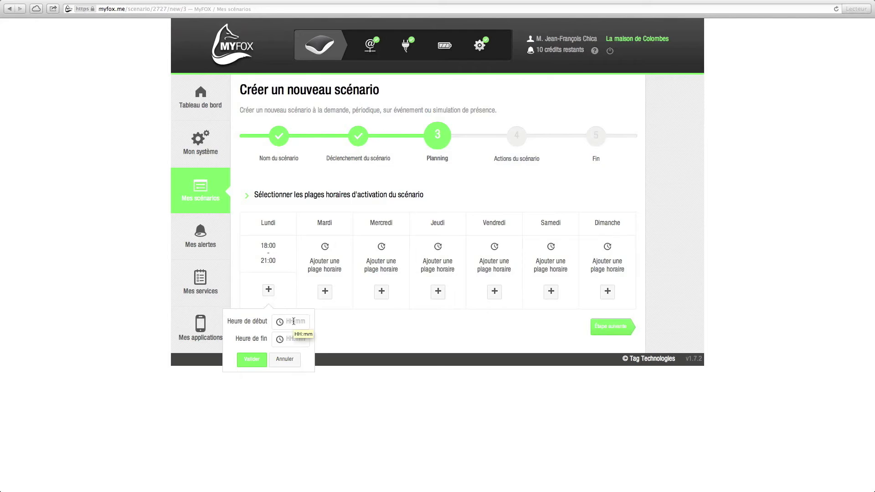
left_click(294, 322)
type("06:00")
key("Tab")
type("09")
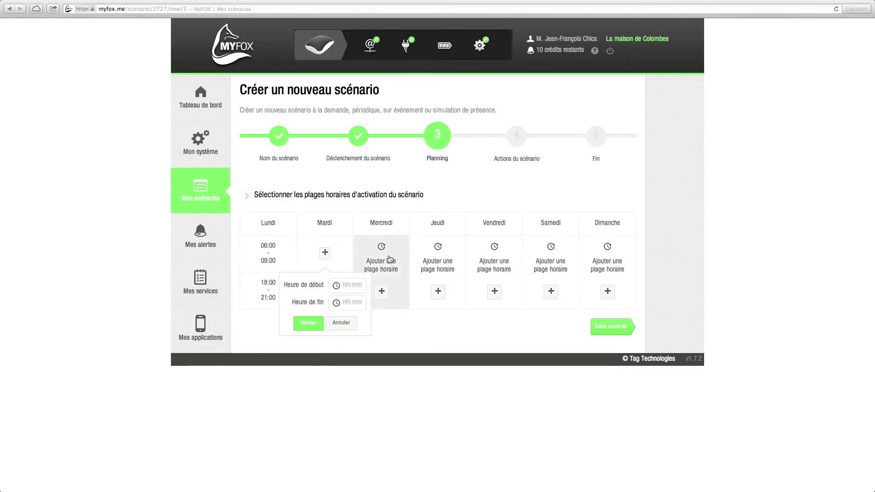
type("06:00")
key("Tab")
type("09:00")
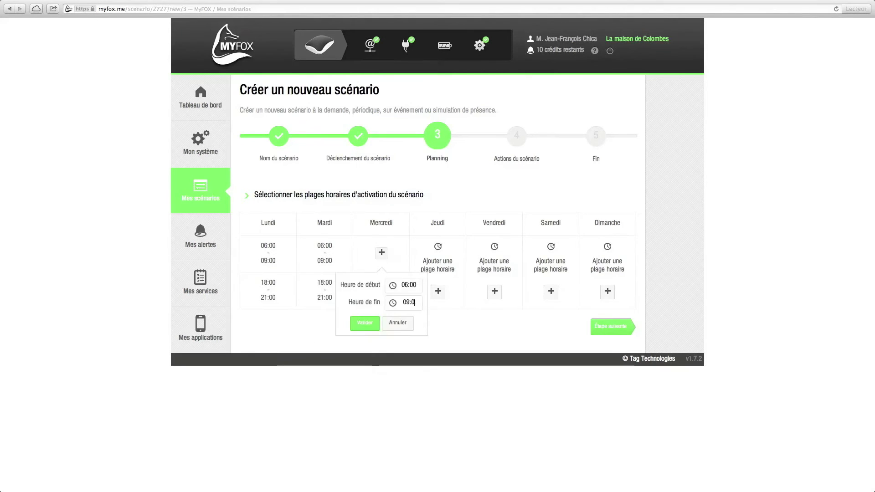
type("0")
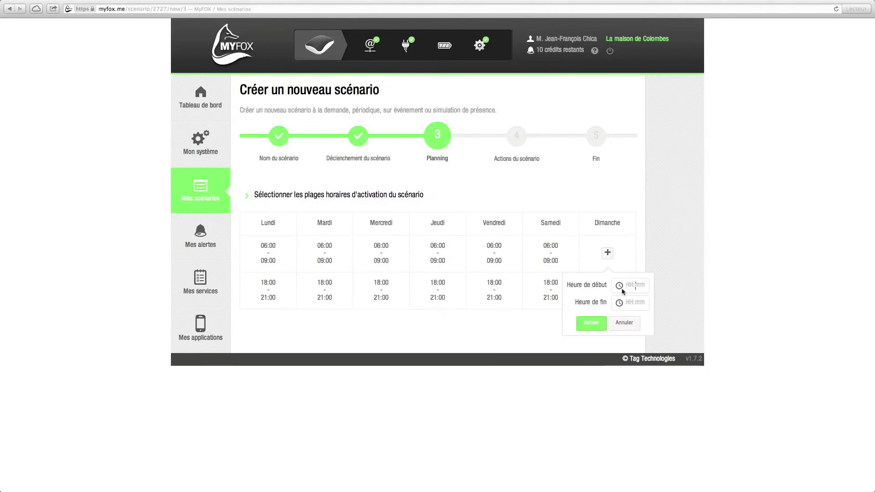
Add the Sunday evening slot from 18:00 to 22:00
type("18:")
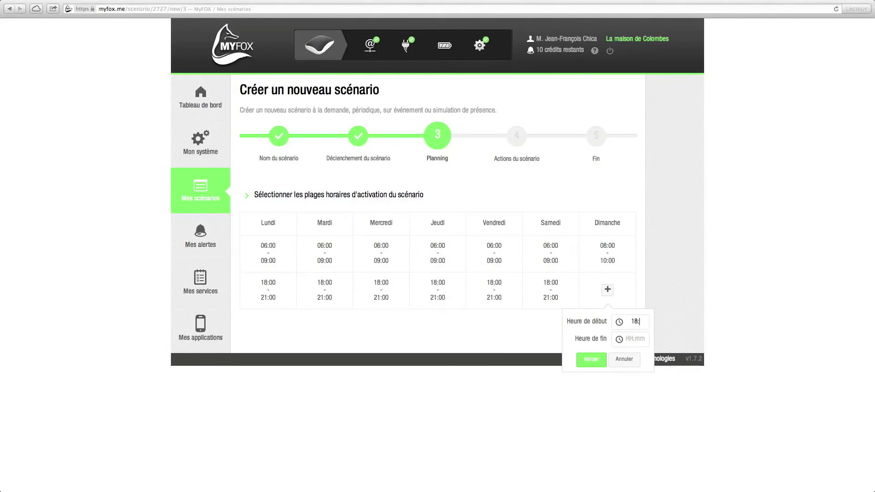
type("00")
key("Tab")
type("22:00")
left_click(592, 360)
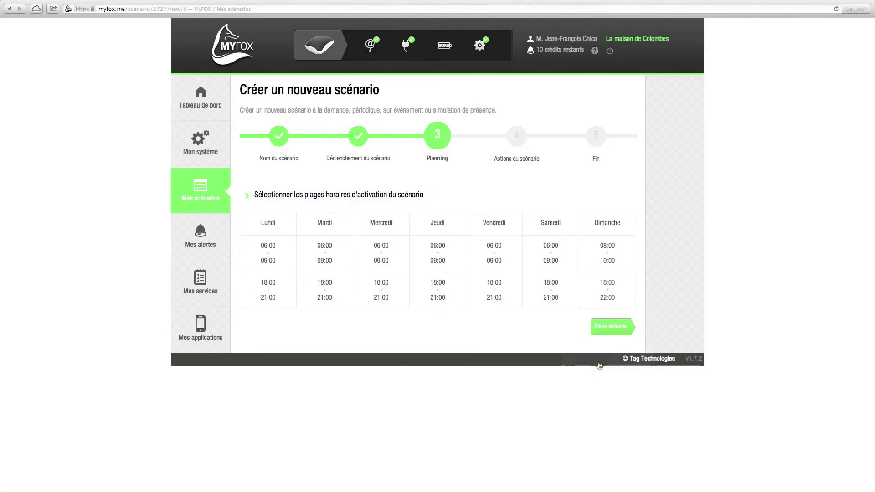
Add an action switching the Prise lampes salon outlet ON
left_click(611, 336)
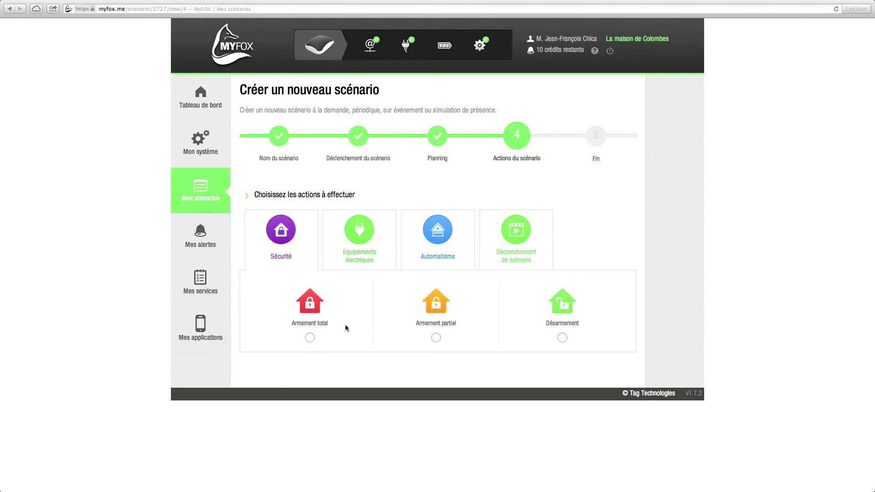
left_click(352, 258)
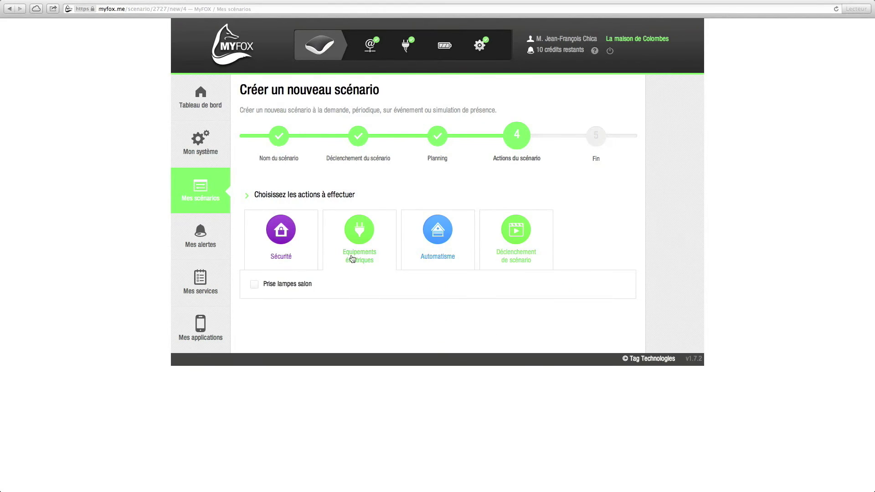
left_click(253, 288)
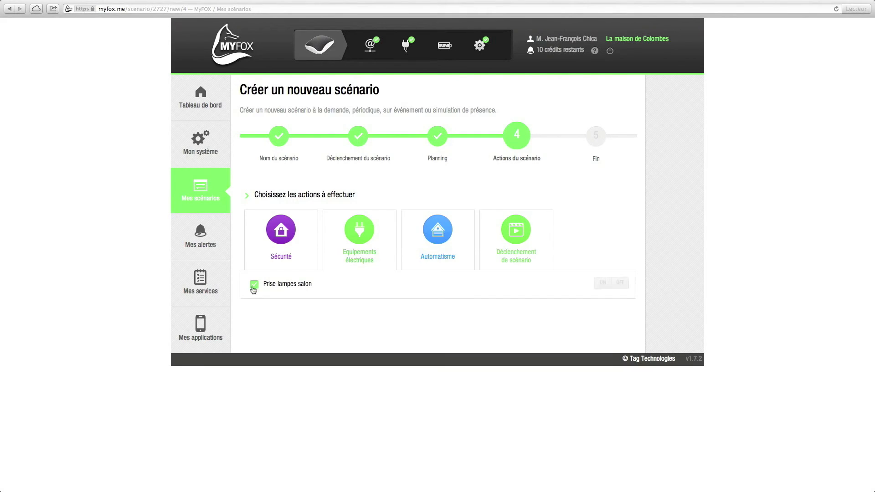
left_click(603, 283)
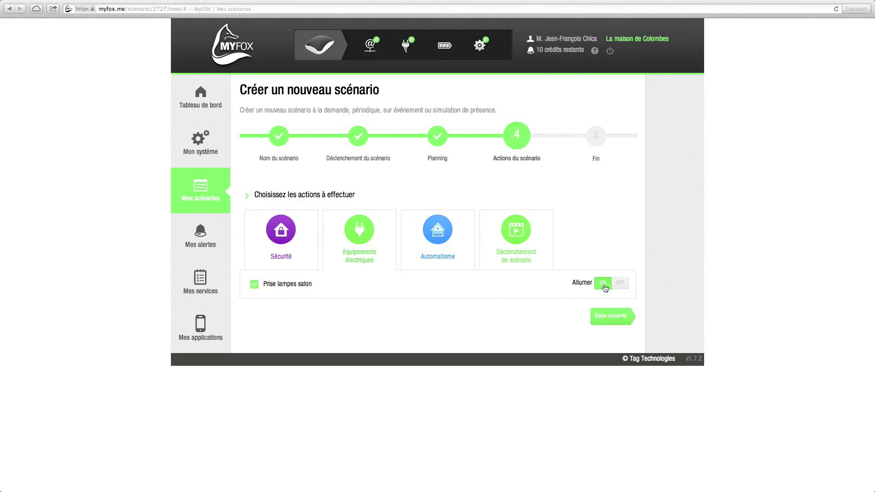
Add an action opening the Volet roulant shutter
left_click(442, 238)
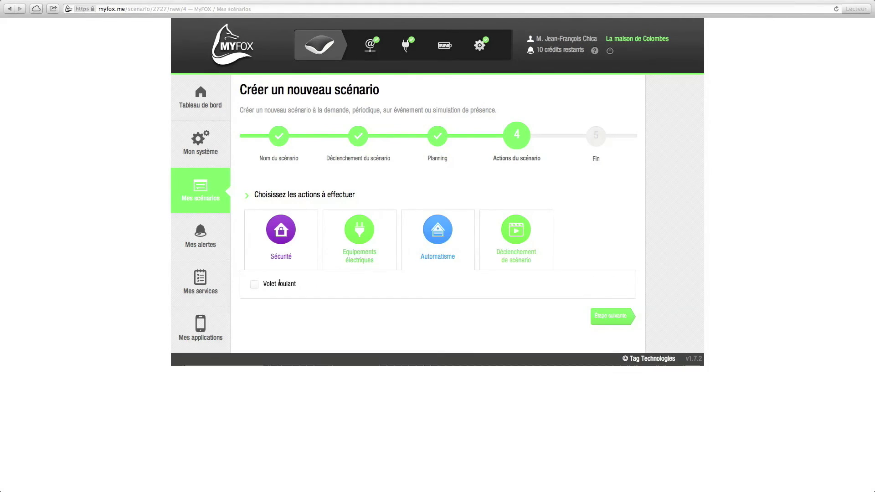
left_click(255, 284)
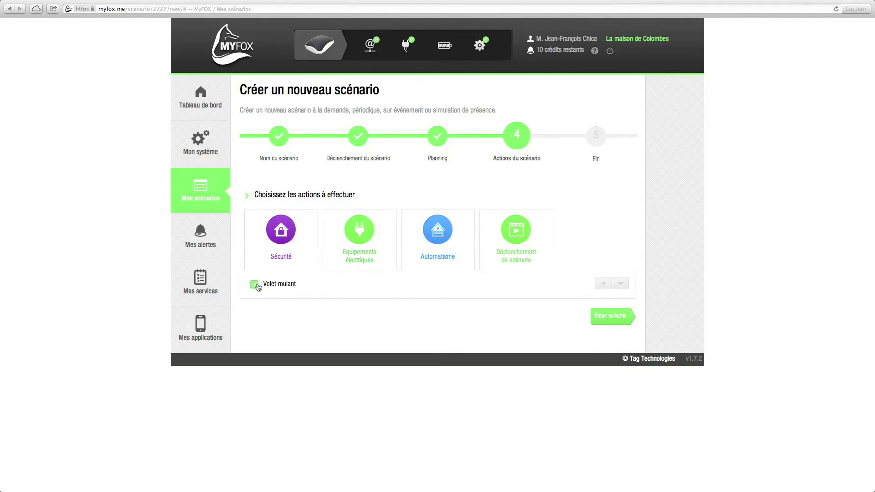
left_click(604, 284)
left_click(527, 252)
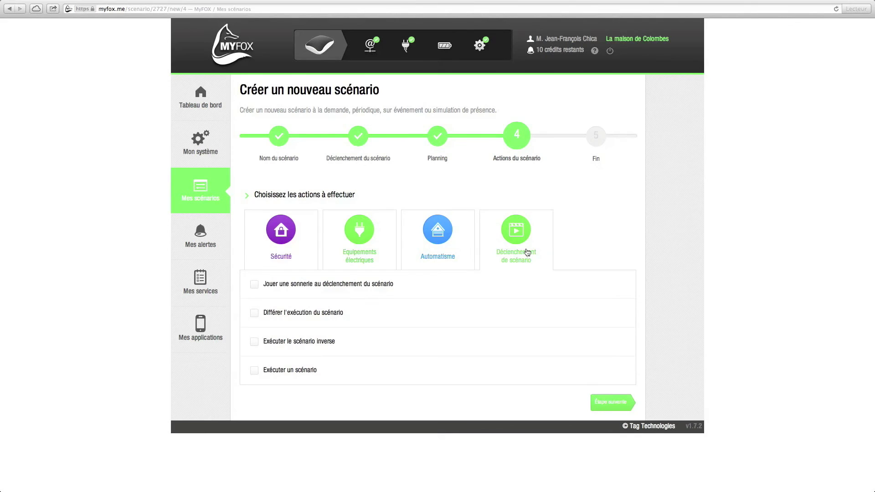
Try Exécuter le scénario inverse with the delay changed to 1, then save the scenario
left_click(257, 346)
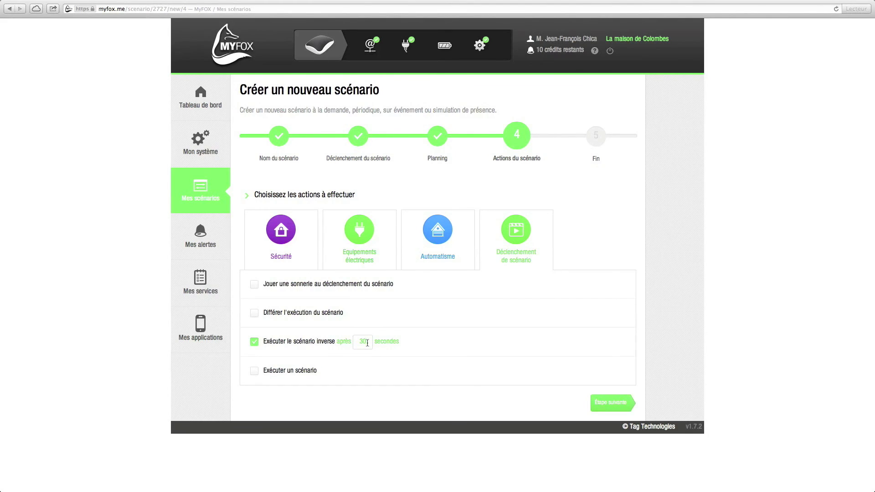
double_click(368, 343)
type("1")
left_click(614, 404)
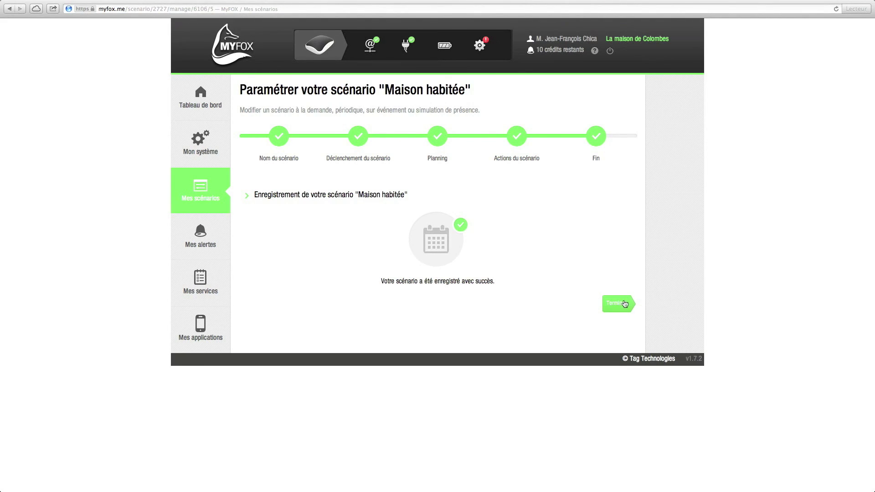
Finish the wizard and return to the Tableau de bord showing Maison habitée
left_click(623, 303)
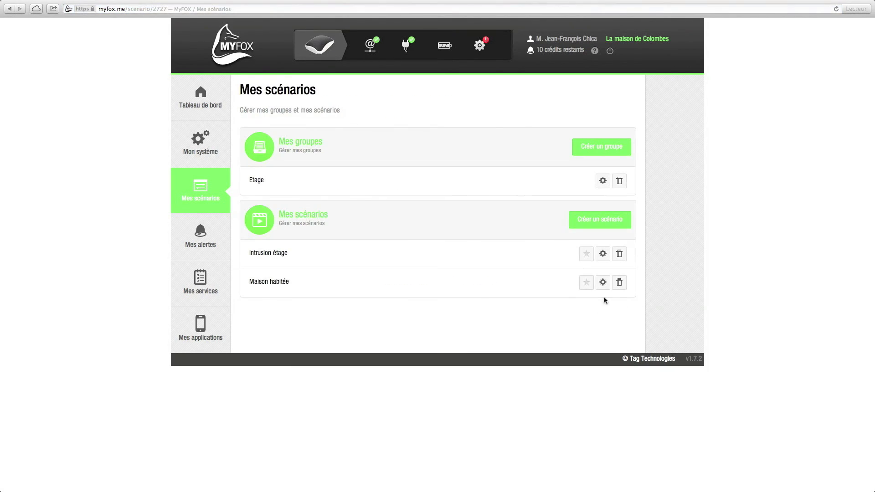
left_click(199, 108)
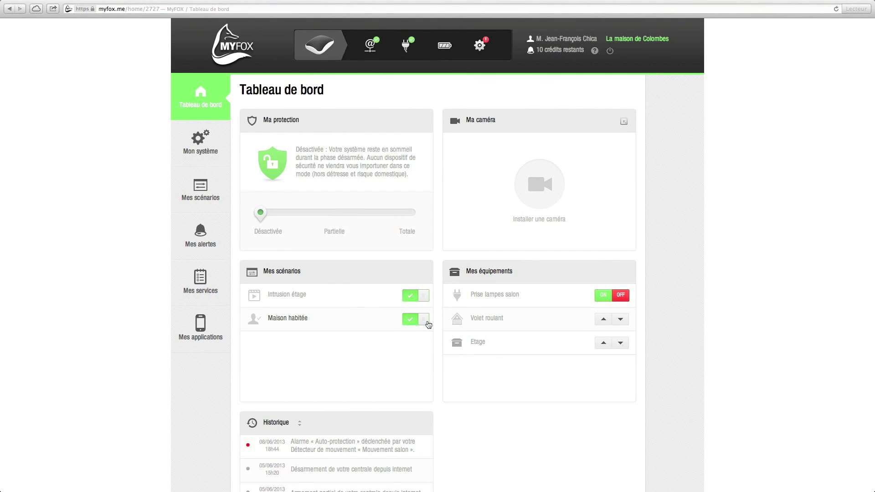
left_click(428, 323)
left_click(409, 323)
scroll(464, 172, "left", 2)
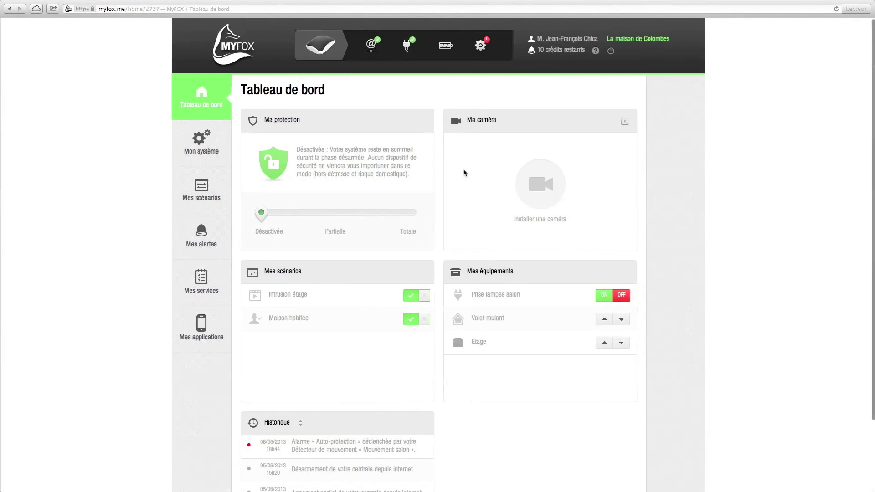